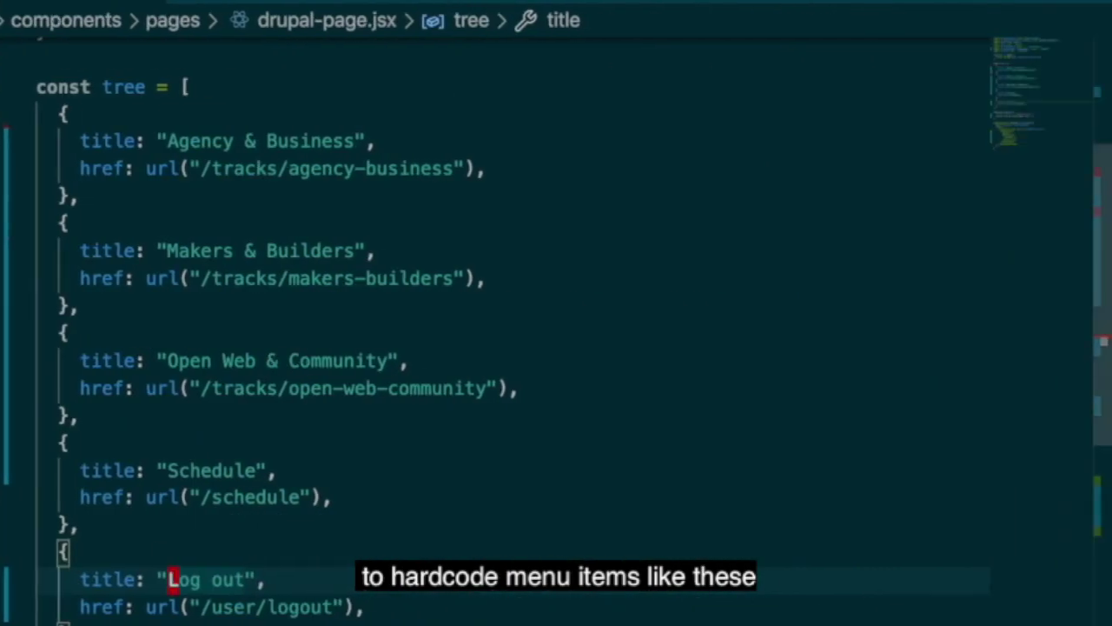
Step: Prefix the Schedule title on line 27 with 'My ' and save drupal-page.jsx
mouse_move(357, 467)
mouse_down()
mouse_move(44, 547)
mouse_move(318, 169)
mouse_move(325, 89)
mouse_move(340, 143)
mouse_move(360, 466)
mouse_up()
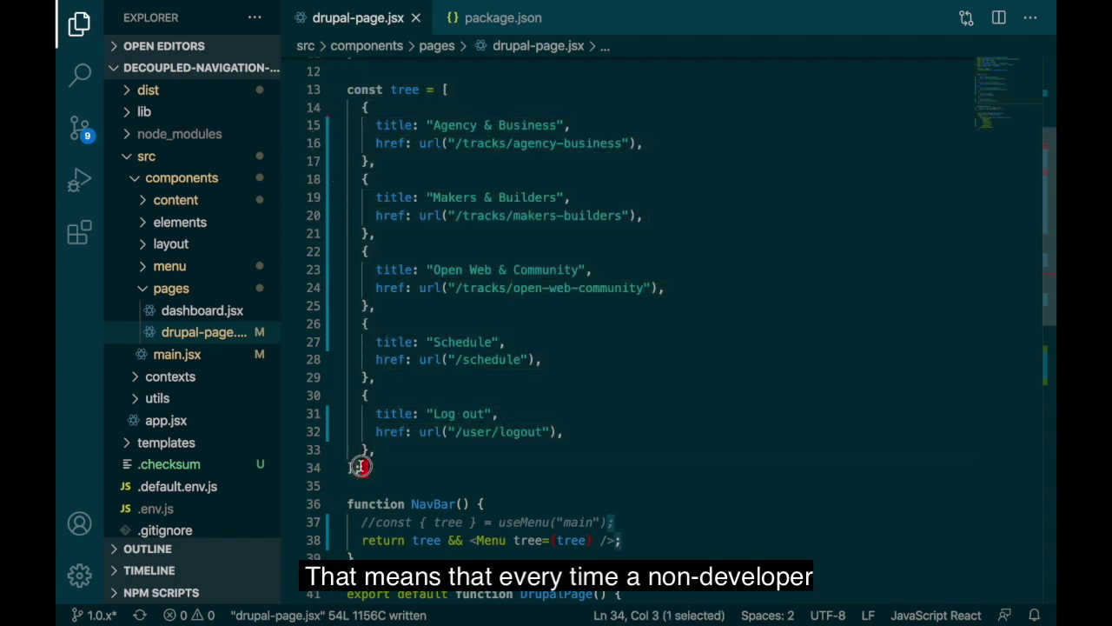
click(434, 342)
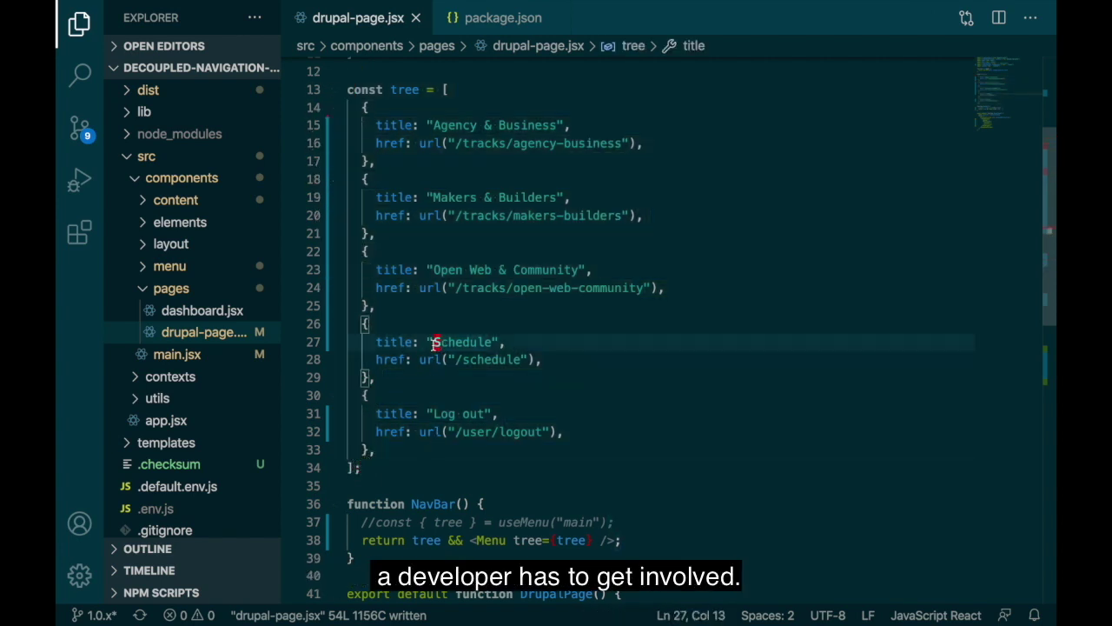
text(My)
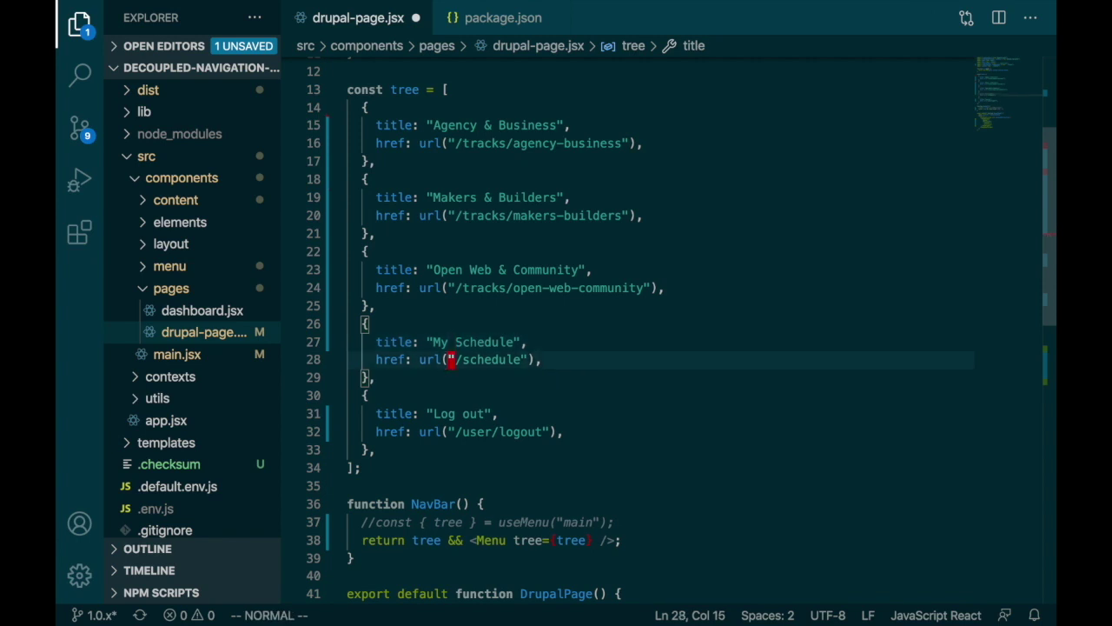
key(Return)
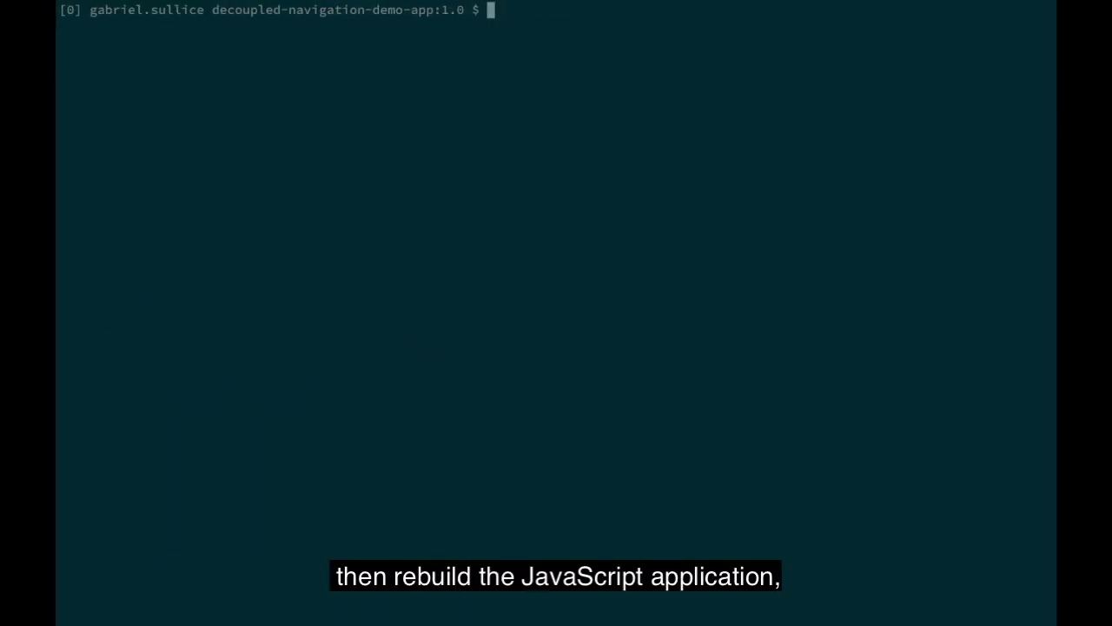
Step: Rebuild the JavaScript app with npm run build and bring up the demo site
text(npm run)
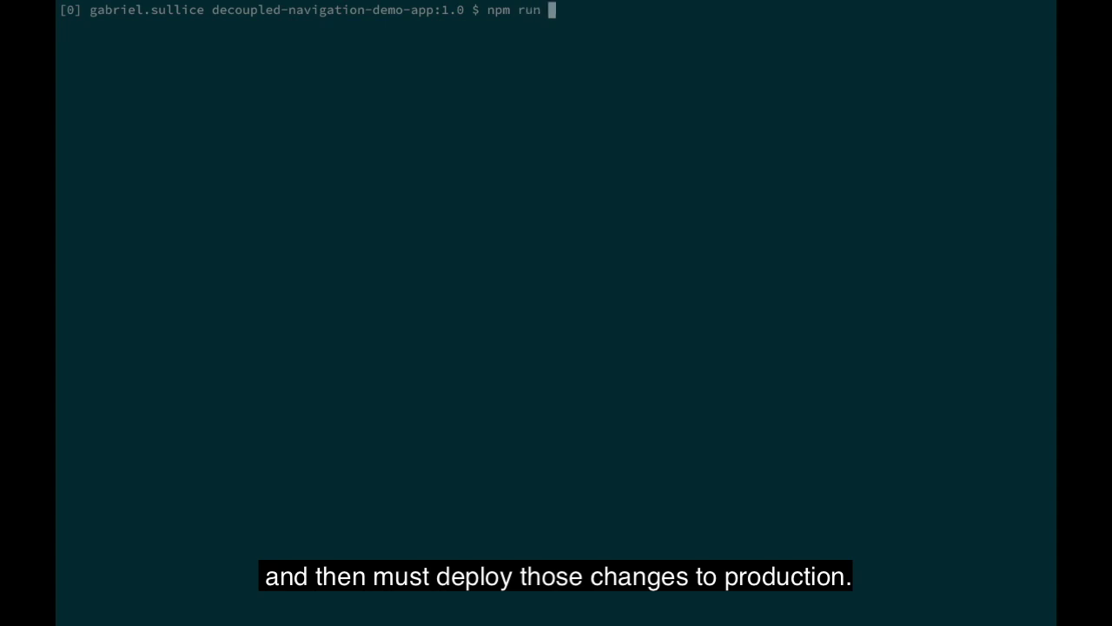
text( build)
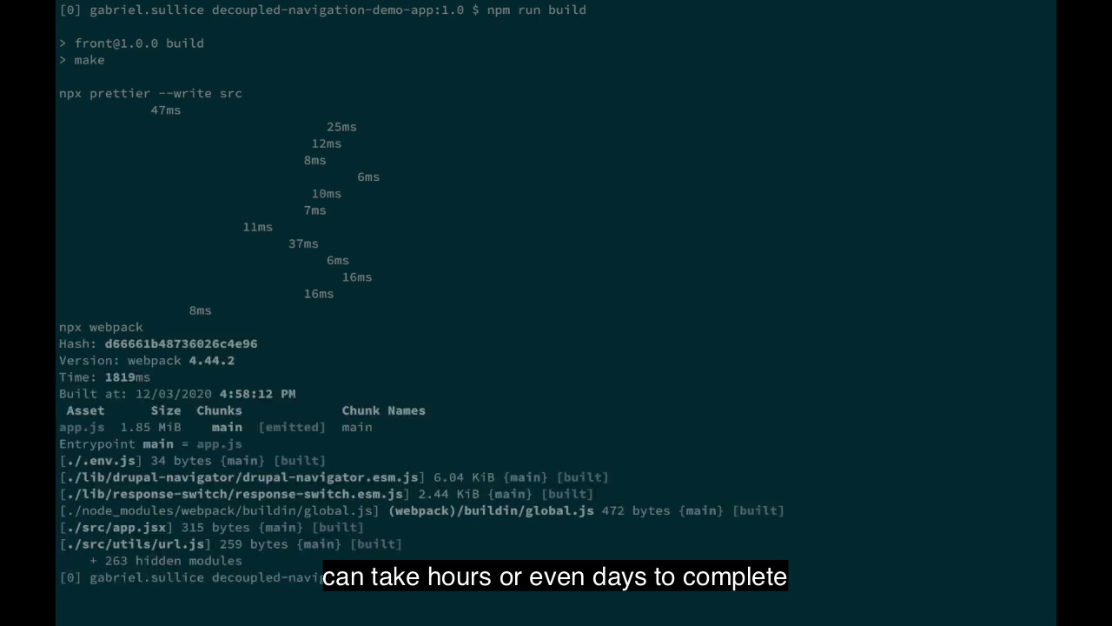
key(ctrl+Left)
key(ctrl+Left)
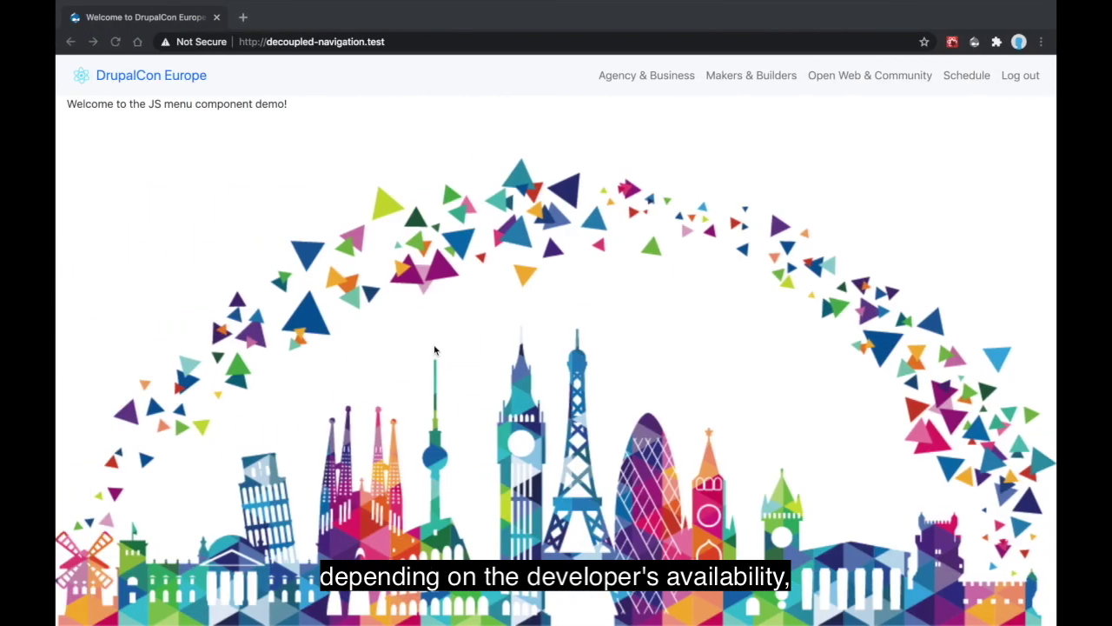
Step: Reload the demo page and scroll through the api_json listing of main menu item links
key(super+r)
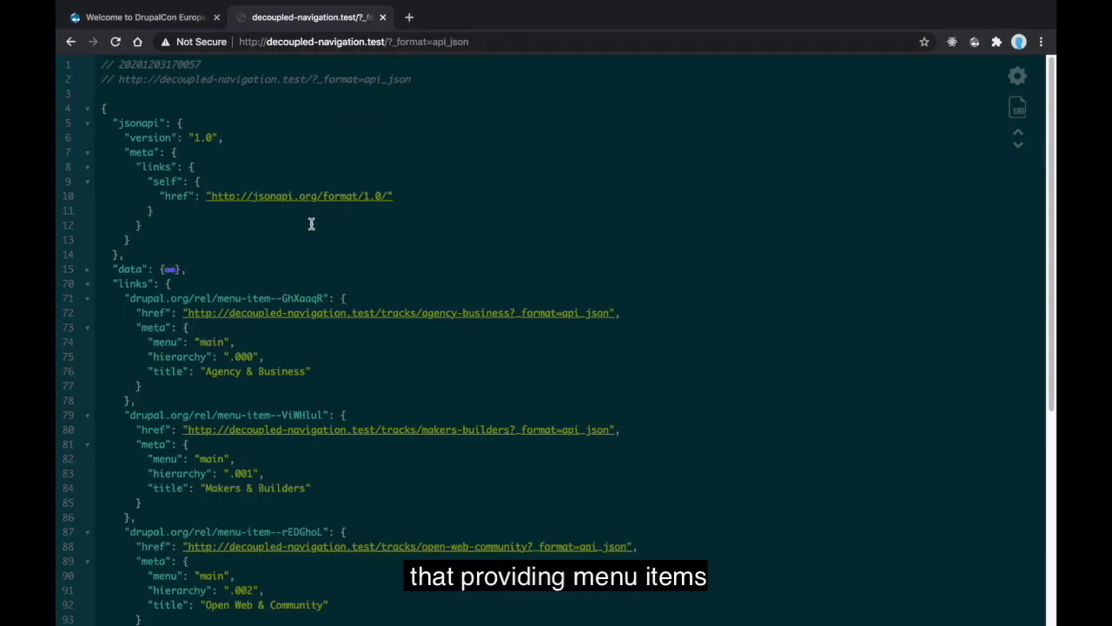
scroll(311, 225, down, 7)
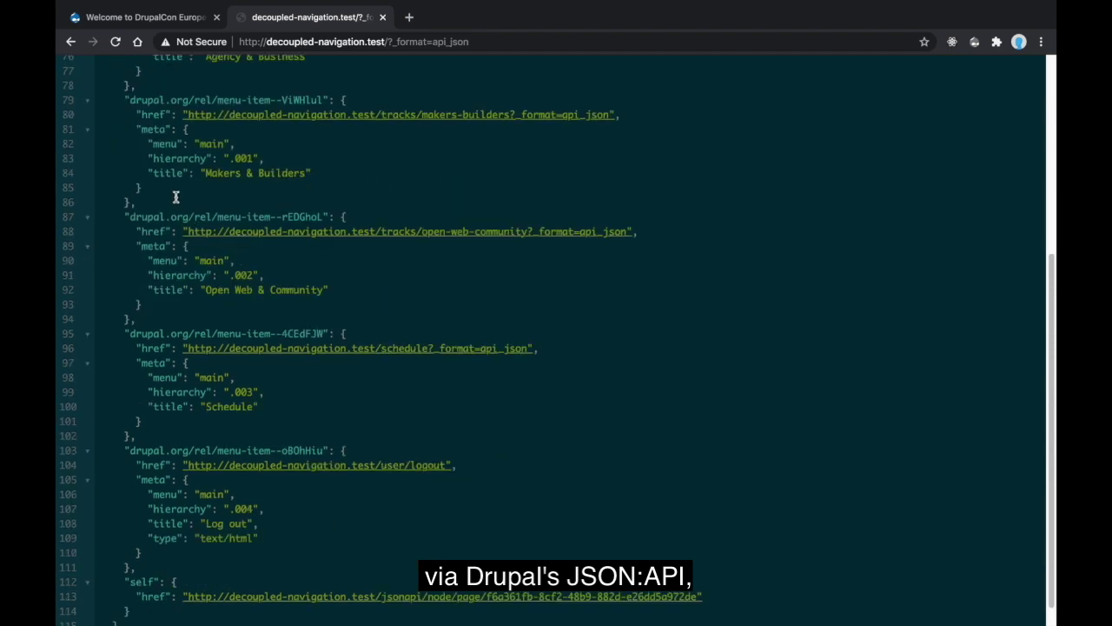
scroll(209, 295, down, 1)
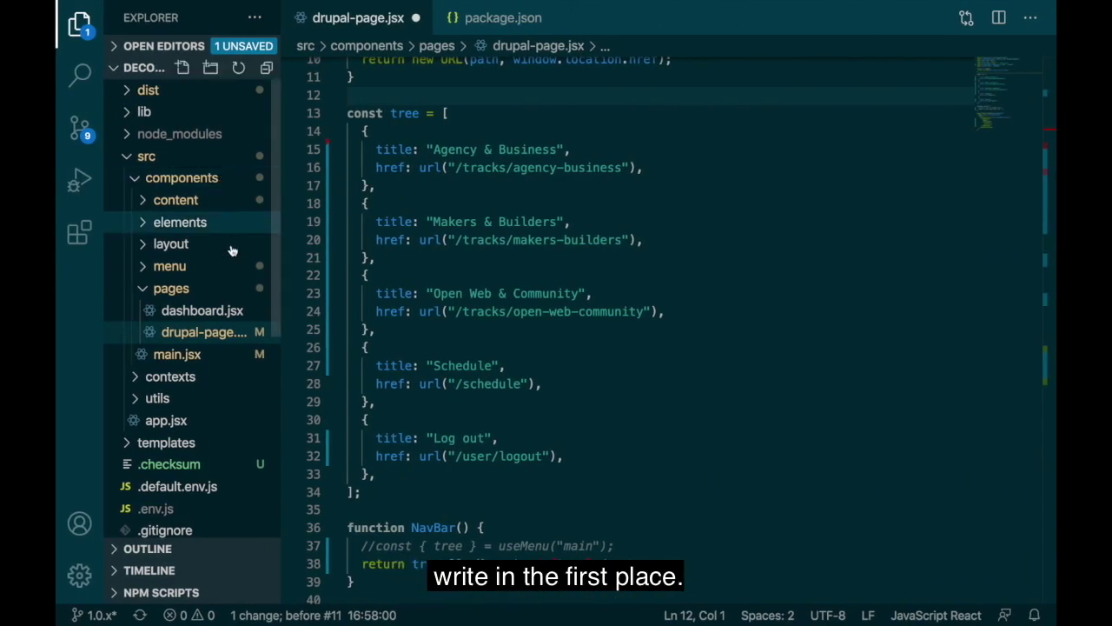
Step: Delete the hardcoded menu tree array on lines 13–34 and its blank line, landing on useMenu
drag(362, 492, 299, 101)
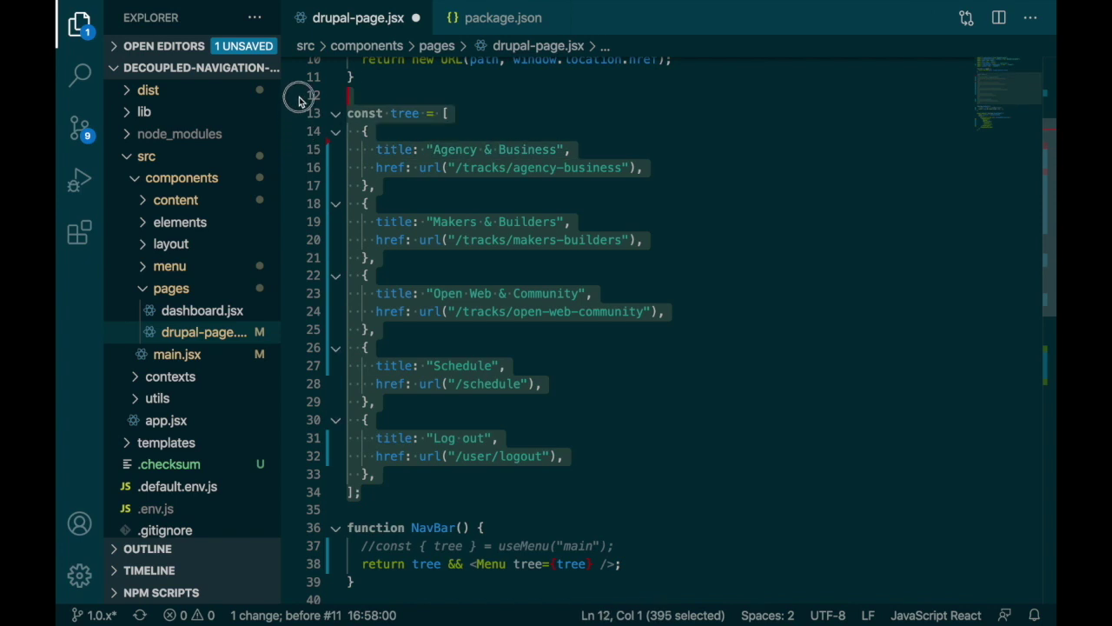
key(BackSpace)
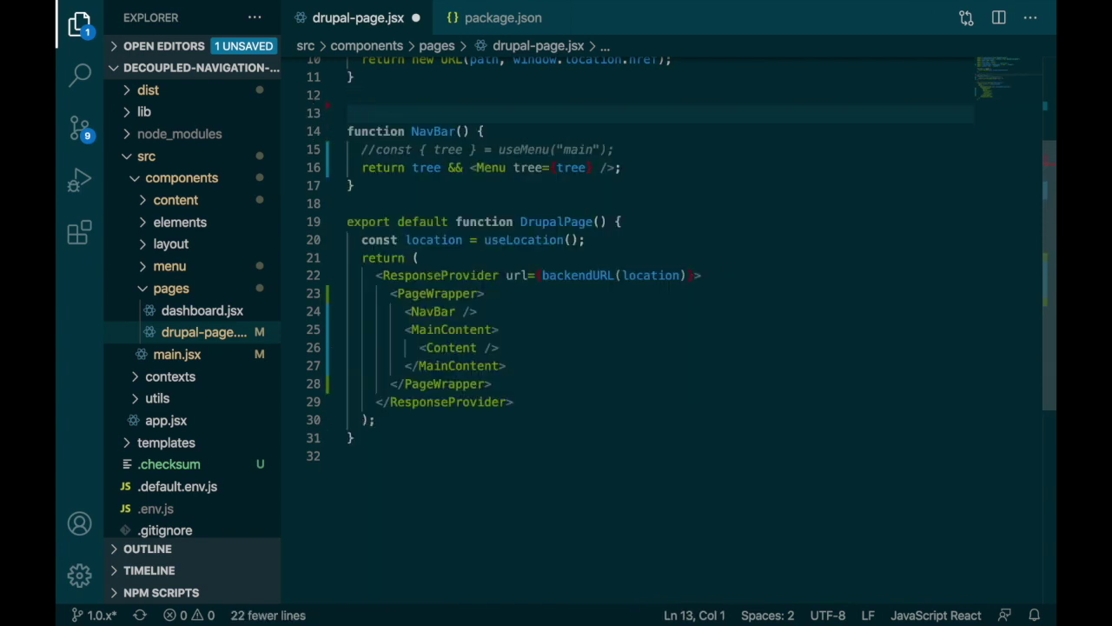
key(d)
key(d)
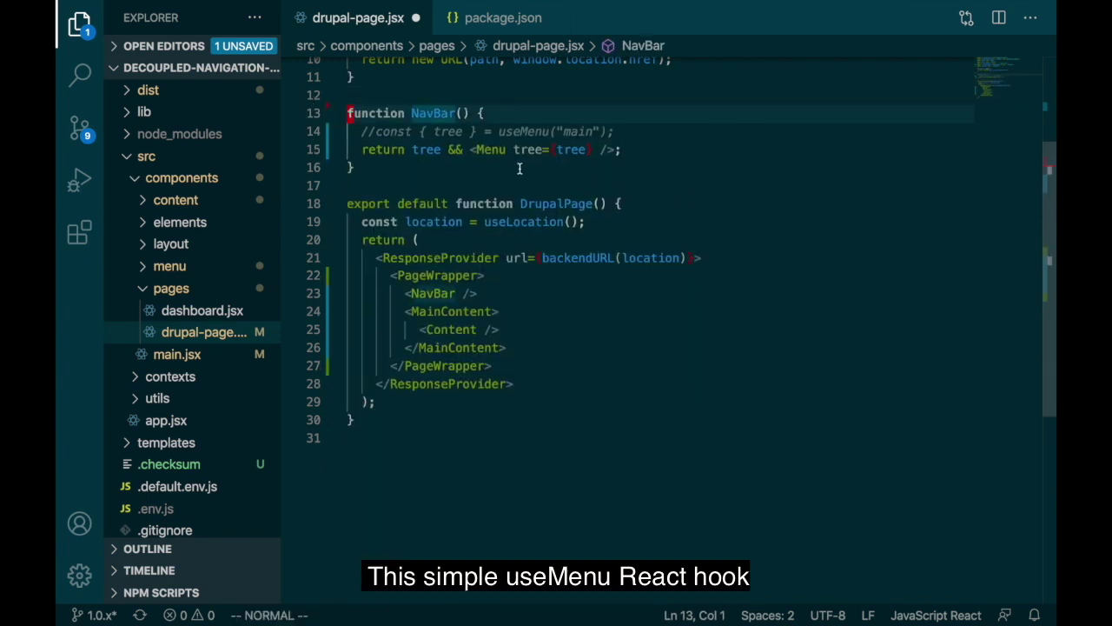
key(w)
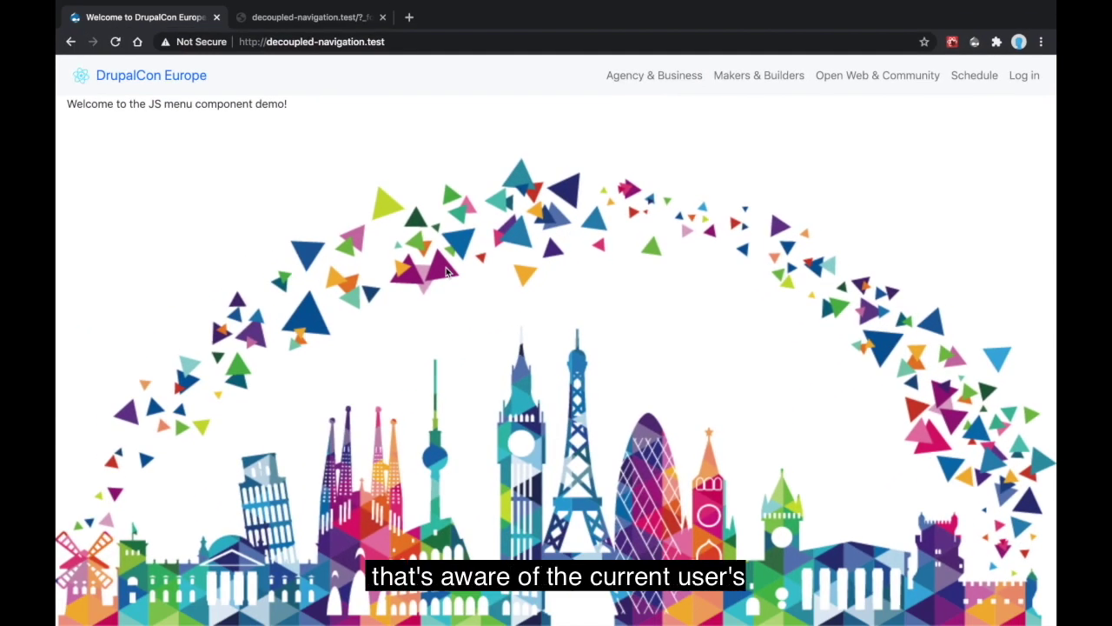
Step: Save Main navigation with Home enabled, then reload the demo site to show Home in the navbar
key(ctrl+Right)
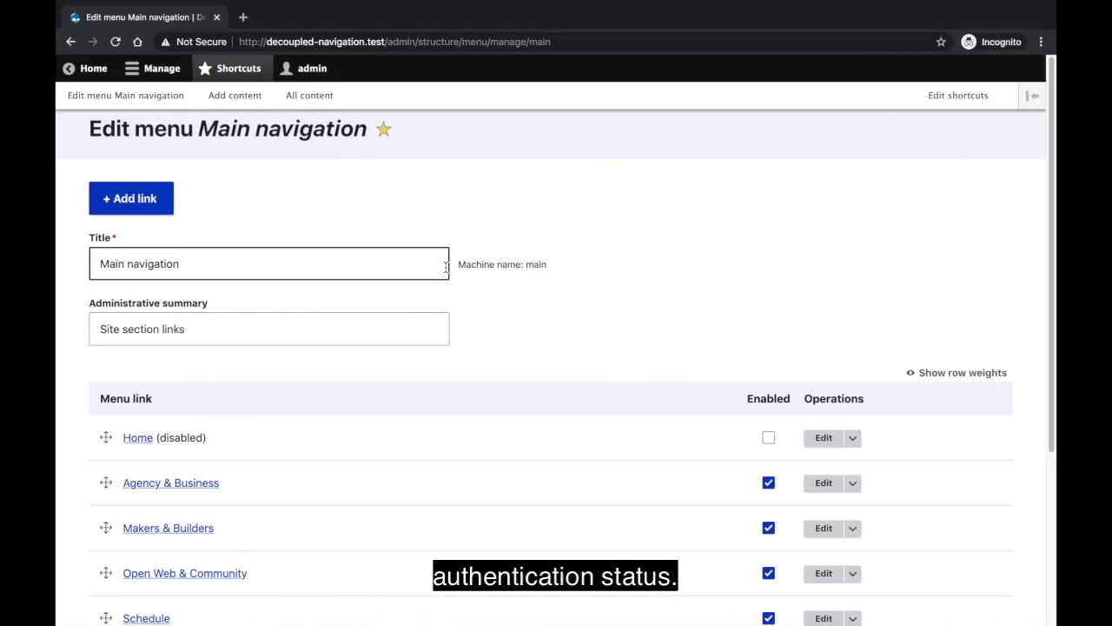
scroll(445, 270, down, 3)
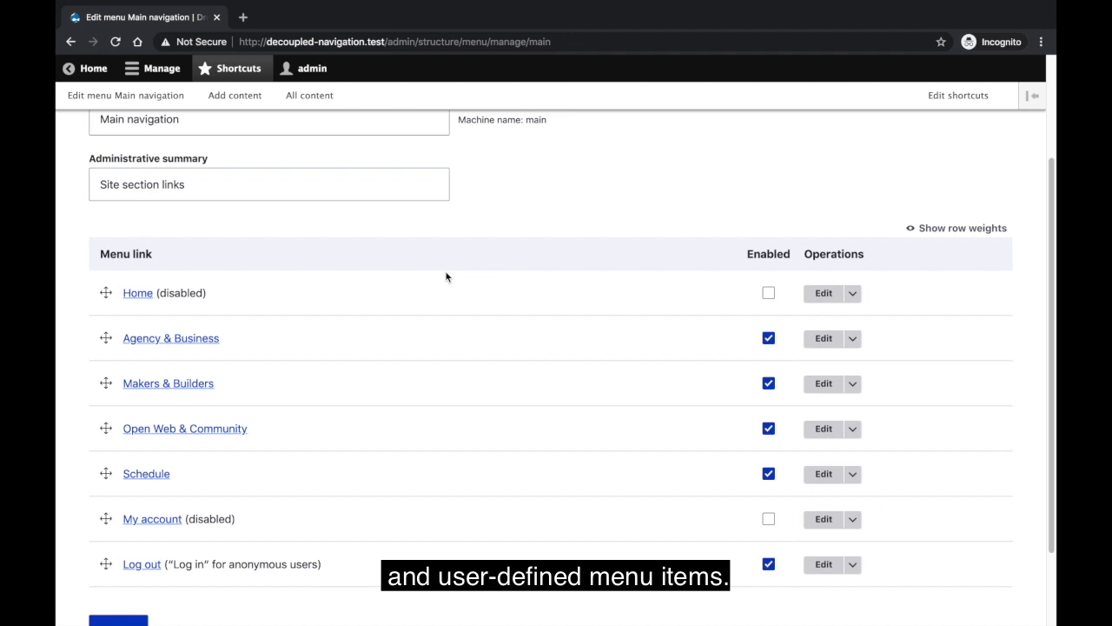
scroll(445, 276, down, 1)
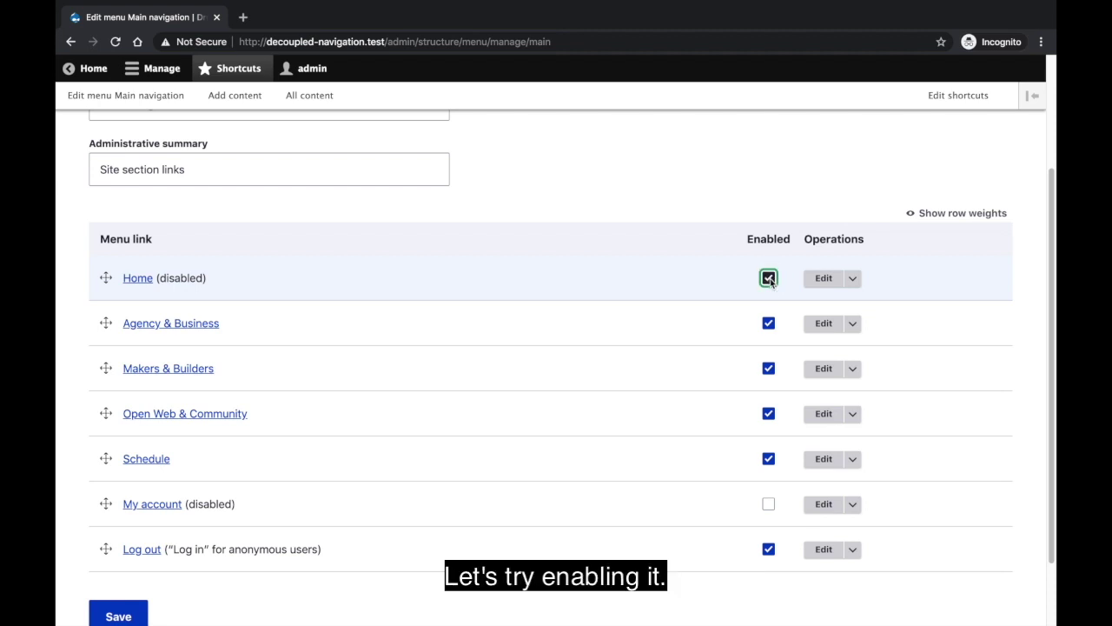
click(139, 614)
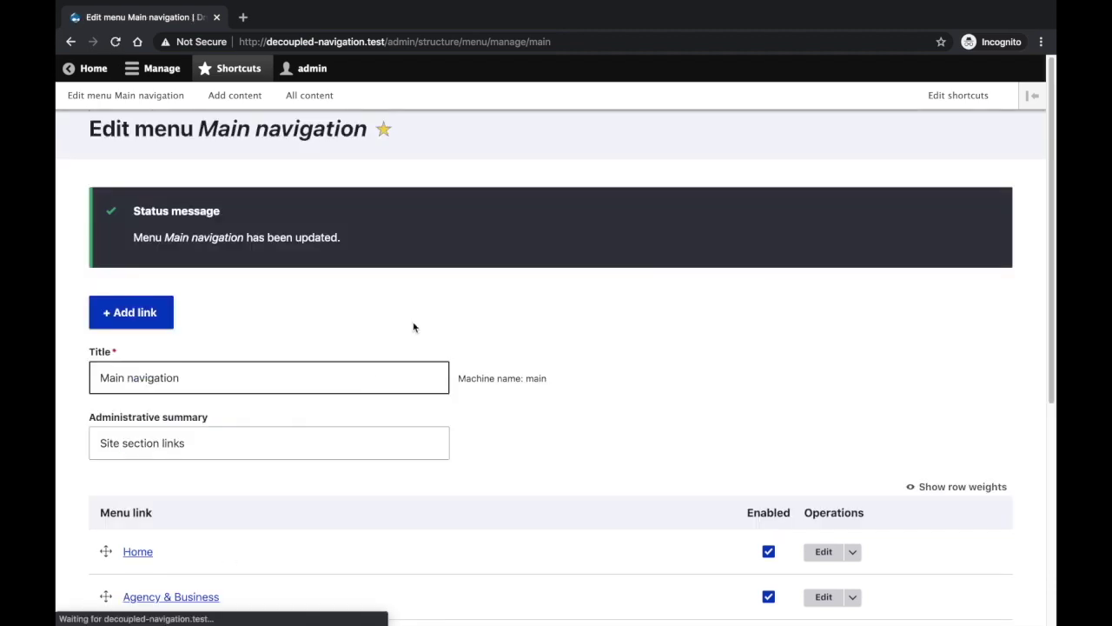
key(super+grave)
key(super+r)
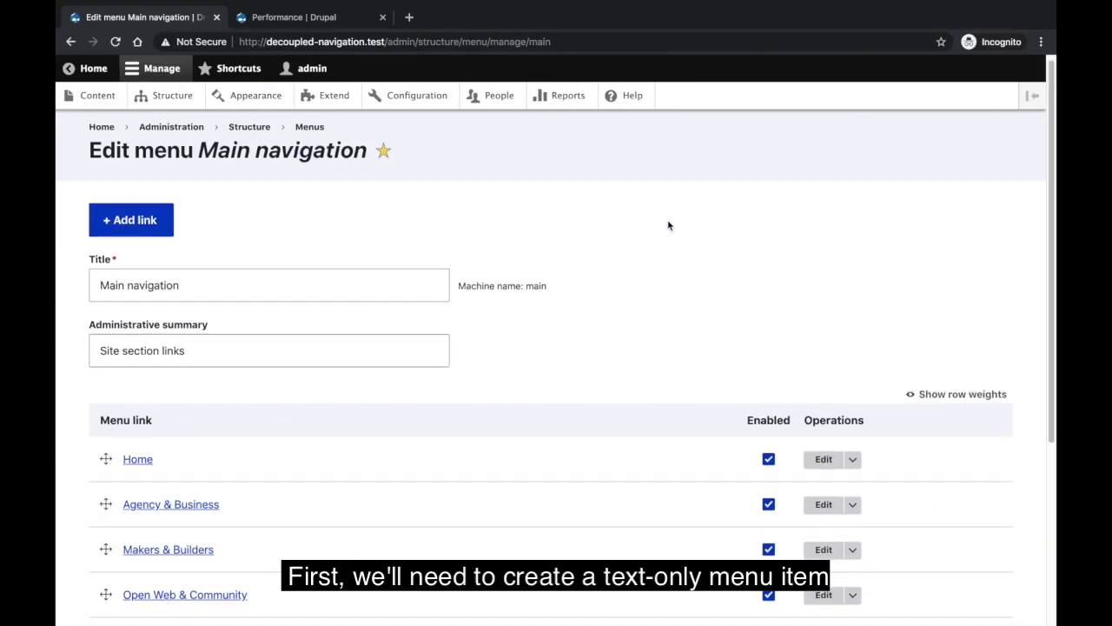
Step: Add a Main navigation link titled 'Tracks' pointing to <nolink> and save it
click(131, 221)
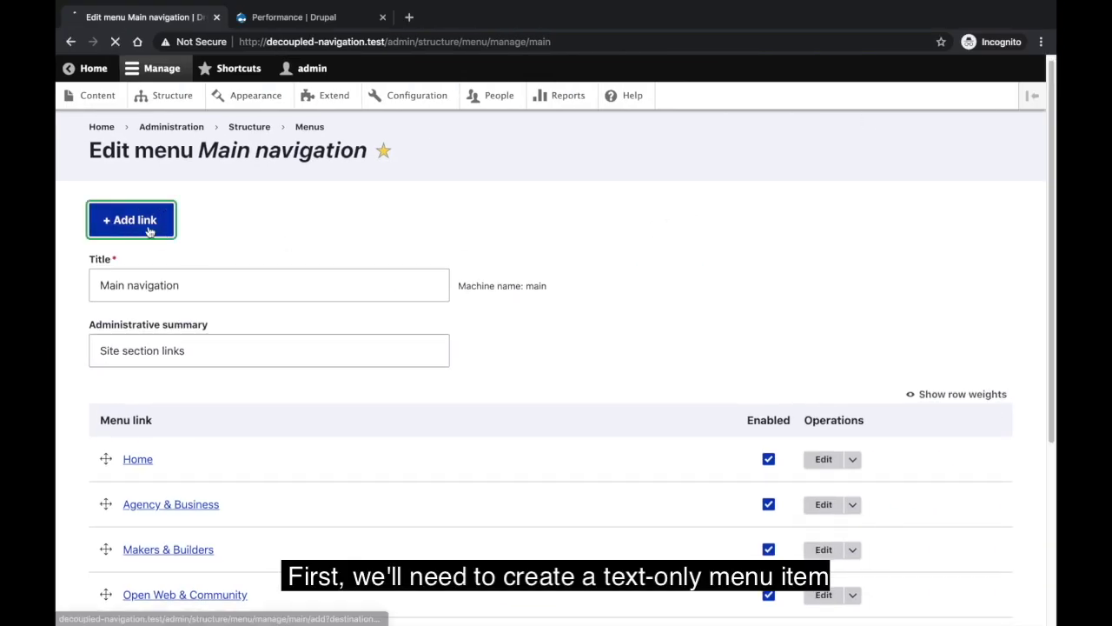
click(243, 240)
text(Tracks)
key(Tab)
text(<)
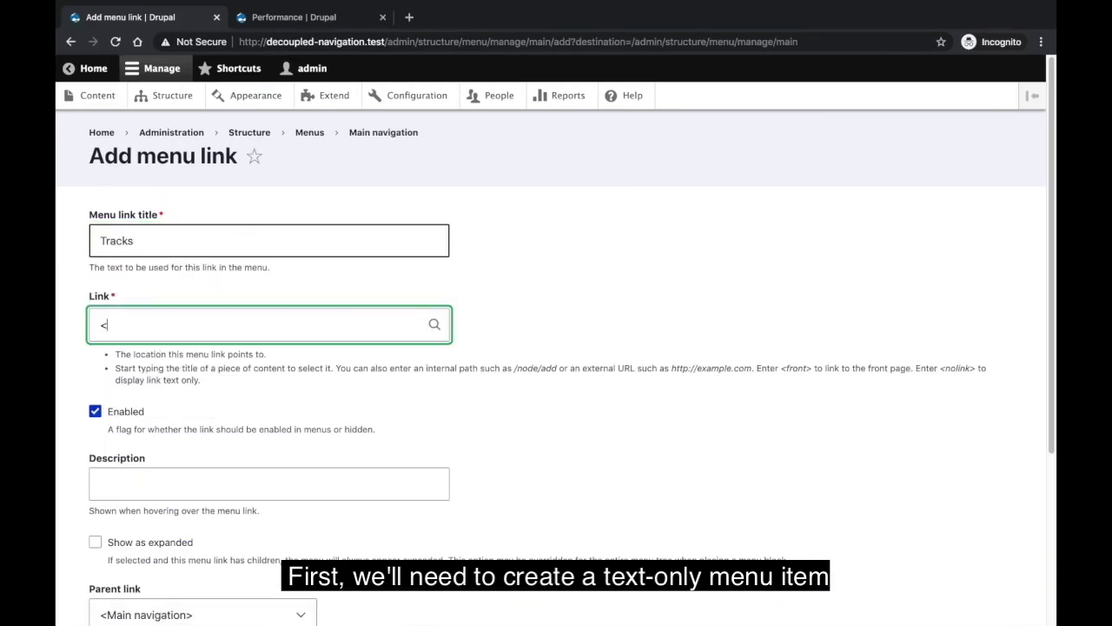
text(nolink>)
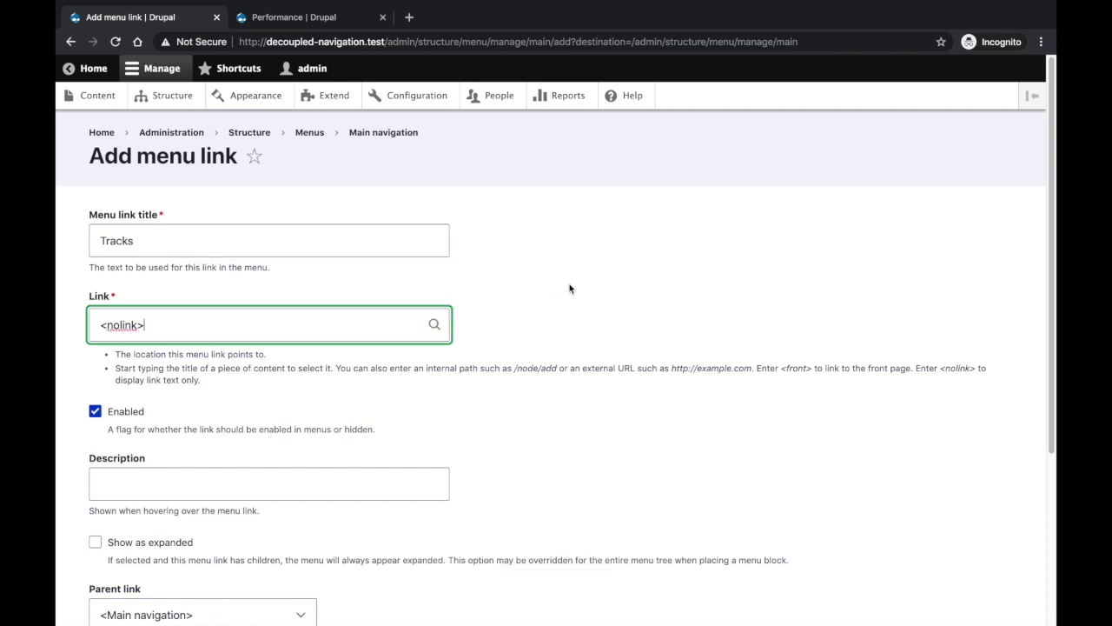
scroll(223, 469, down, 3)
click(117, 532)
Step: Nest Agency & Business, Makers & Builders and Open Web & Community under Tracks and save the menu
scroll(477, 379, down, 4)
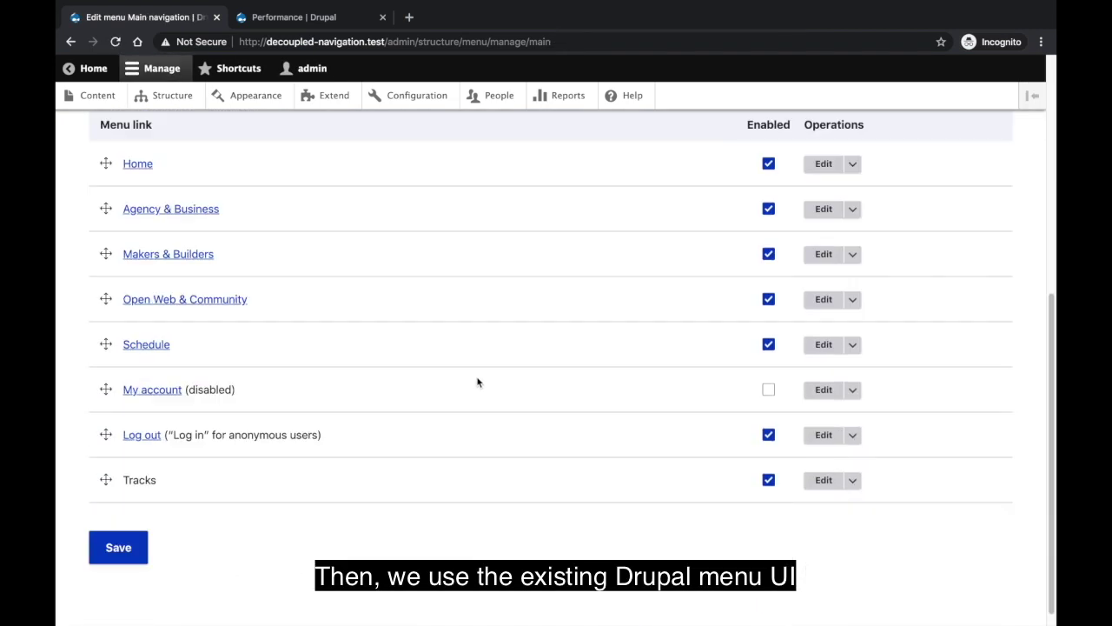
drag(109, 479, 93, 222)
drag(106, 325, 135, 326)
drag(106, 371, 134, 371)
drag(106, 416, 134, 417)
scroll(252, 495, down, 2)
click(117, 528)
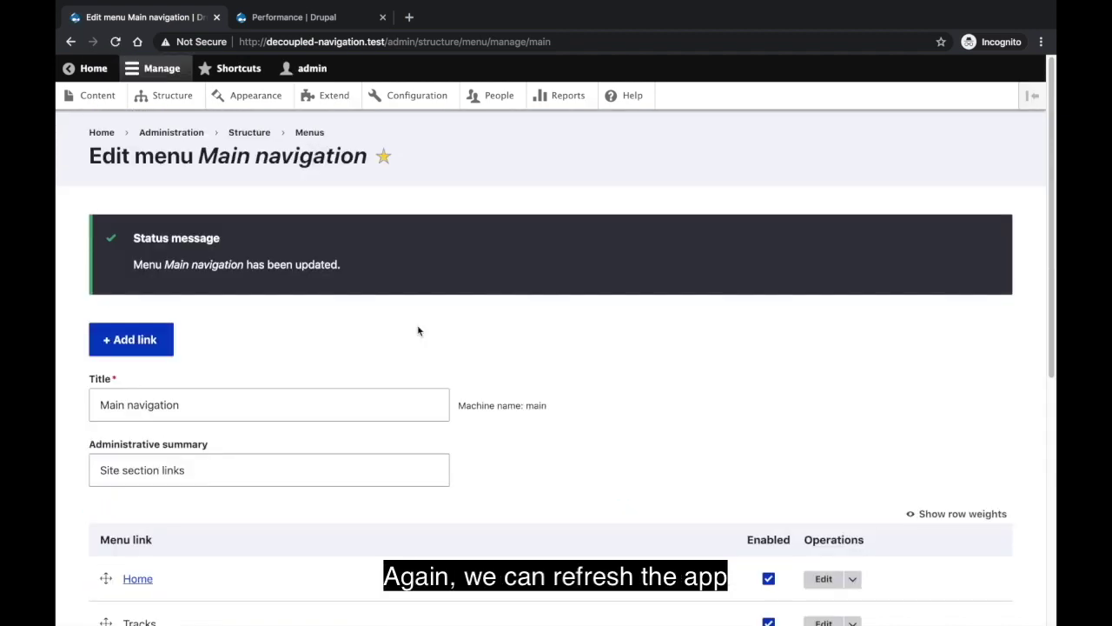
key(ctrl+Right)
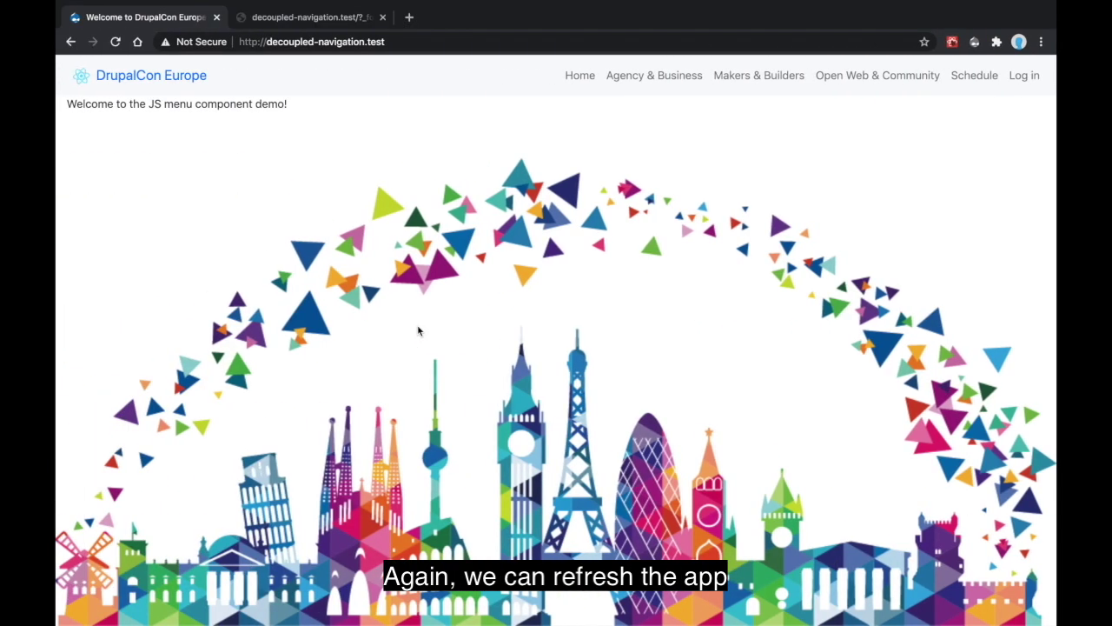
Step: Reload the demo app and expand the Tracks dropdown to show its three track pages
key(super+r)
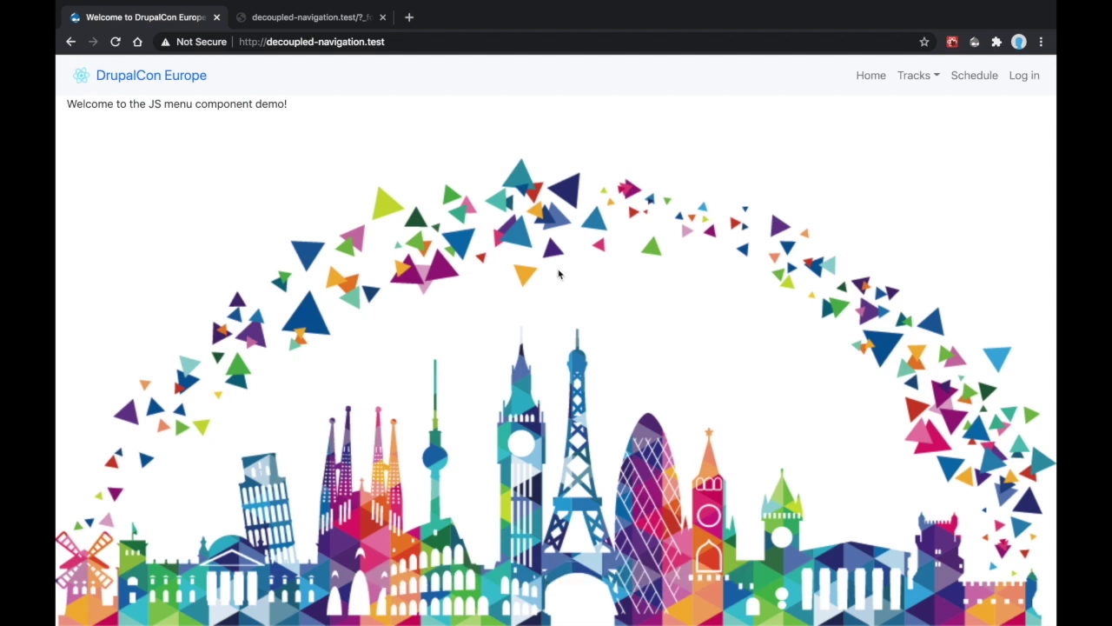
click(927, 76)
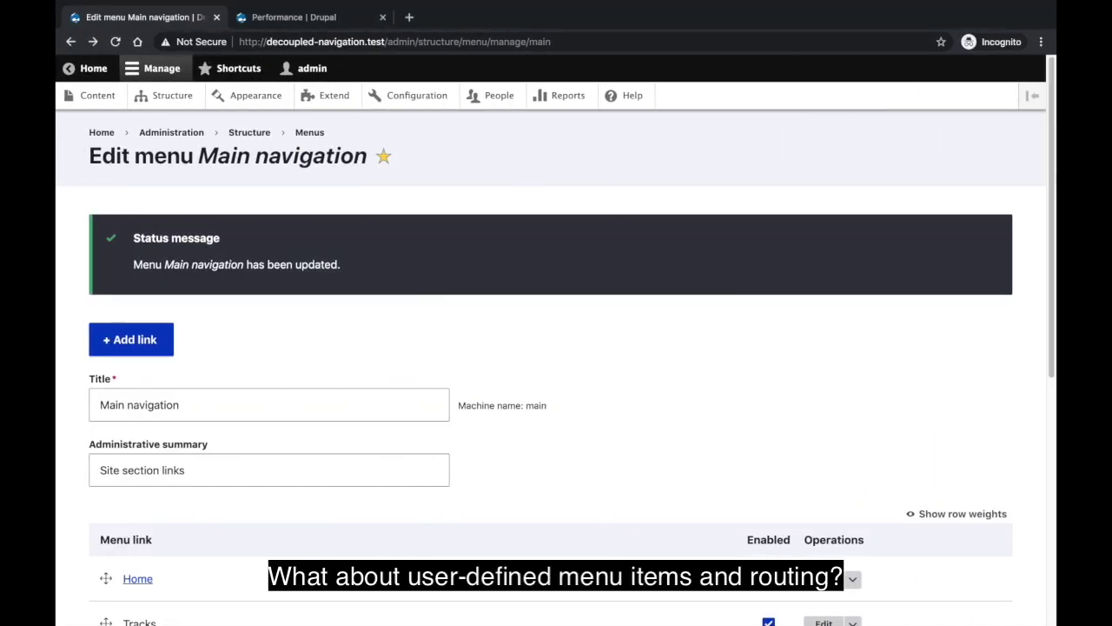
Step: Create a Basic page titled 'DriesNote 2020' with the Driesnote remote video embedded in its body
click(98, 96)
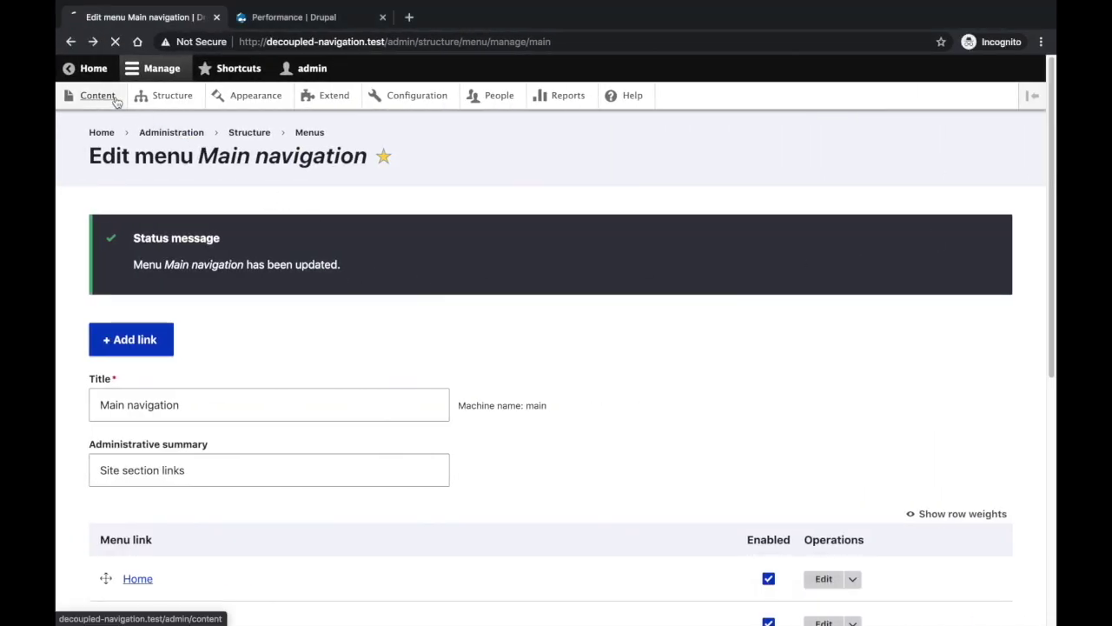
click(150, 250)
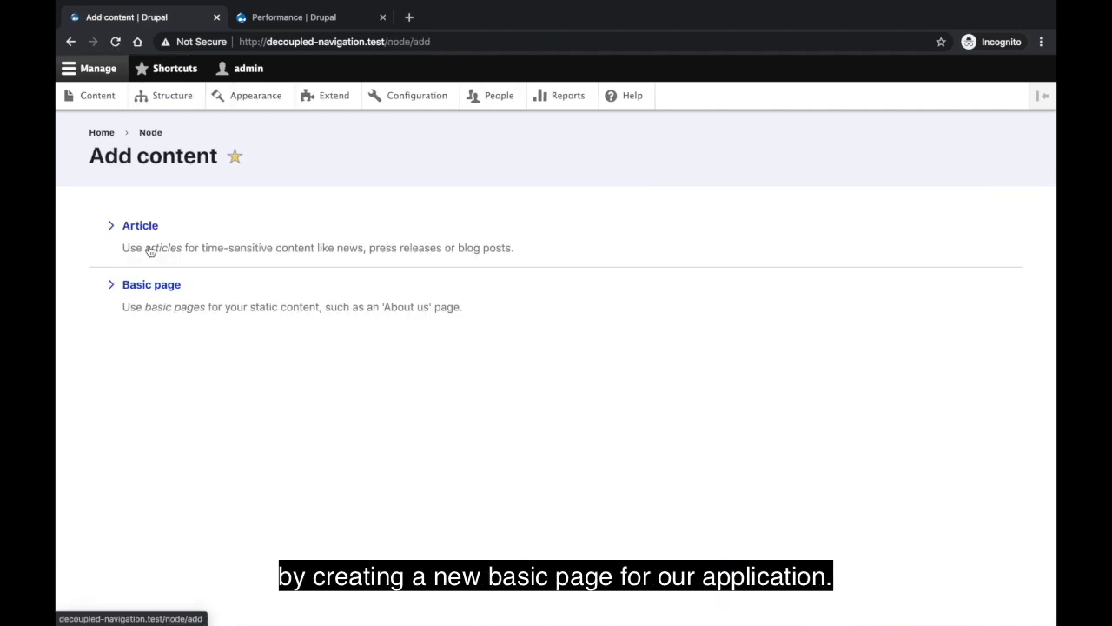
click(151, 283)
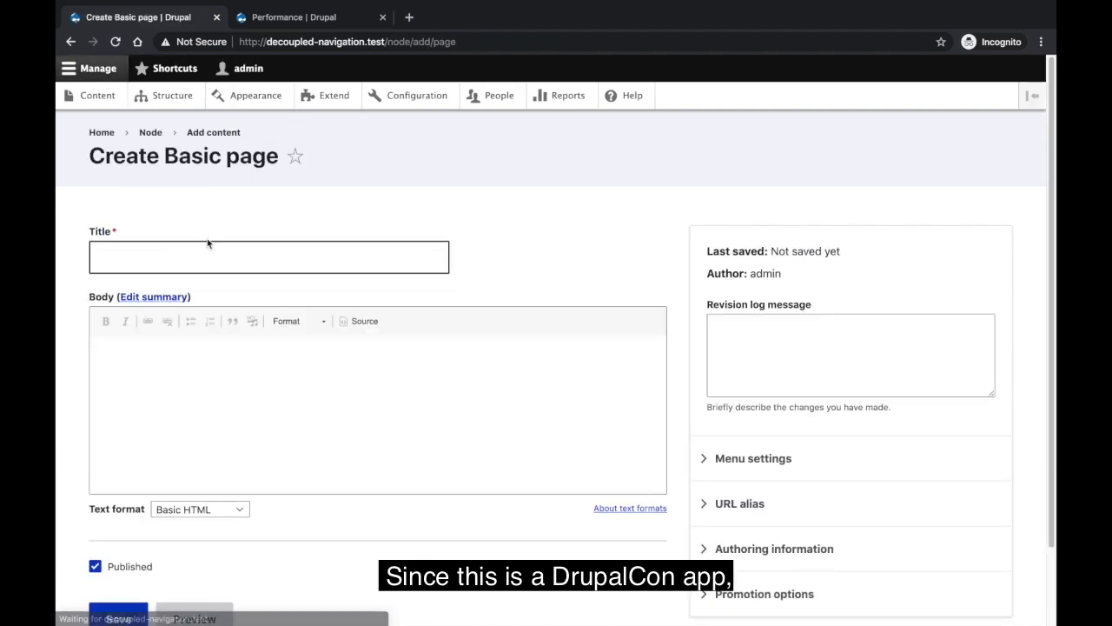
click(207, 244)
click(176, 290)
click(299, 343)
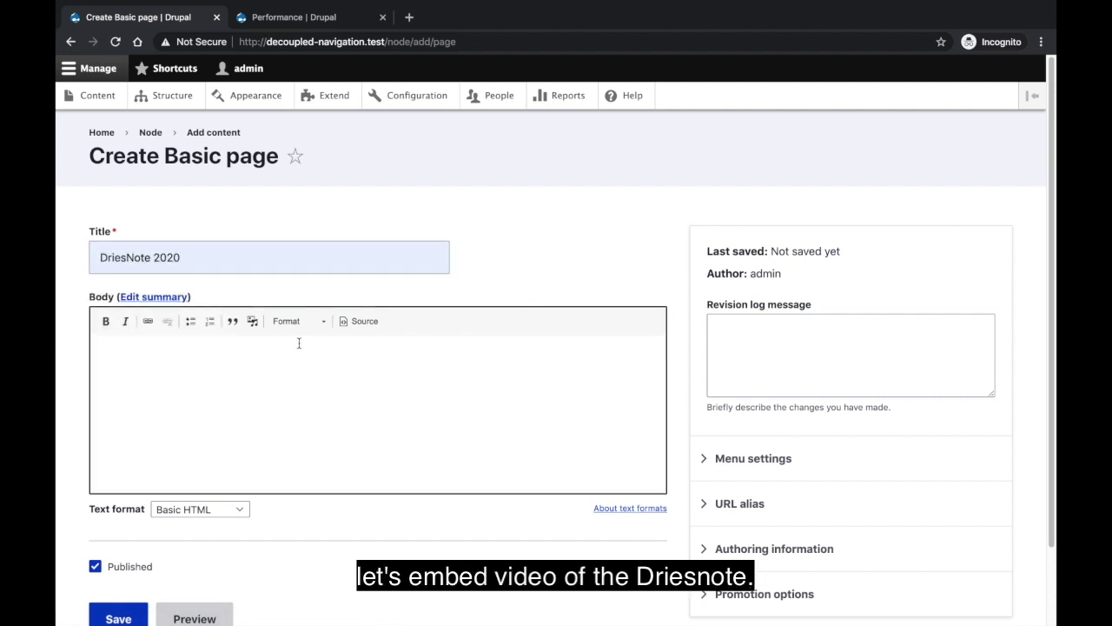
click(252, 321)
click(261, 213)
click(352, 456)
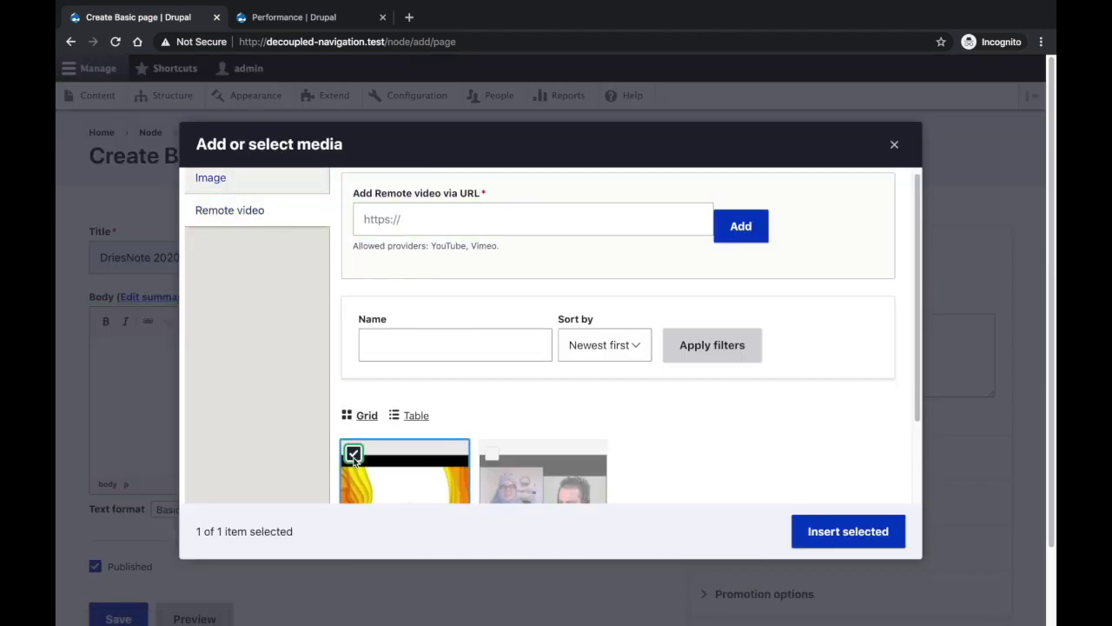
click(868, 530)
Step: Give the page a menu link titled 'Watch Live' with weight -999
scroll(660, 273, down, 3)
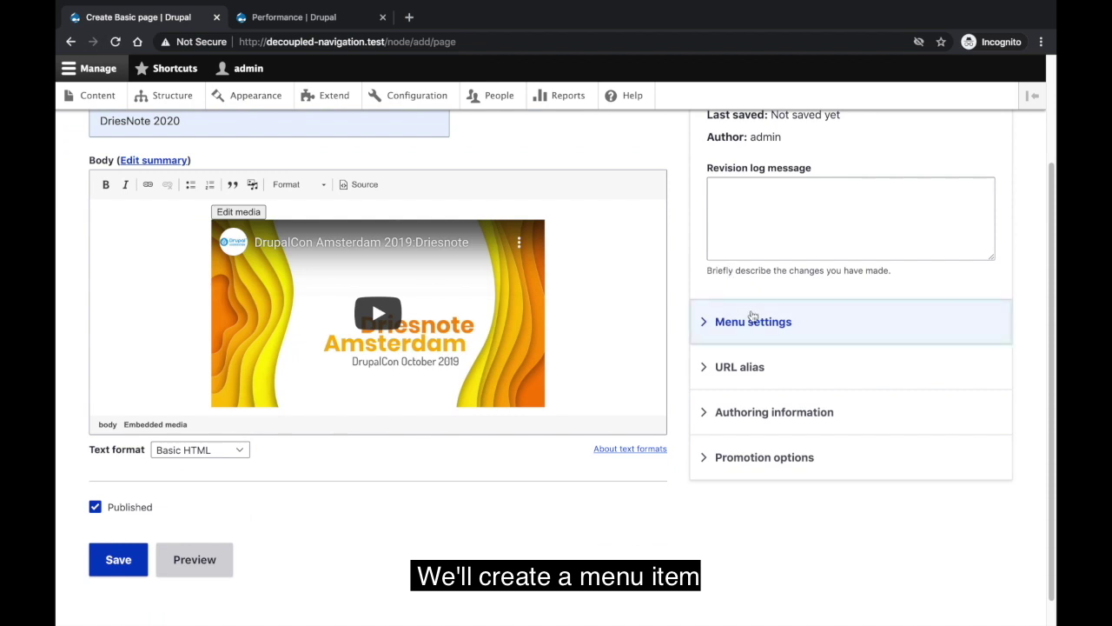
click(752, 320)
click(747, 368)
scroll(646, 341, down, 2)
key(Tab)
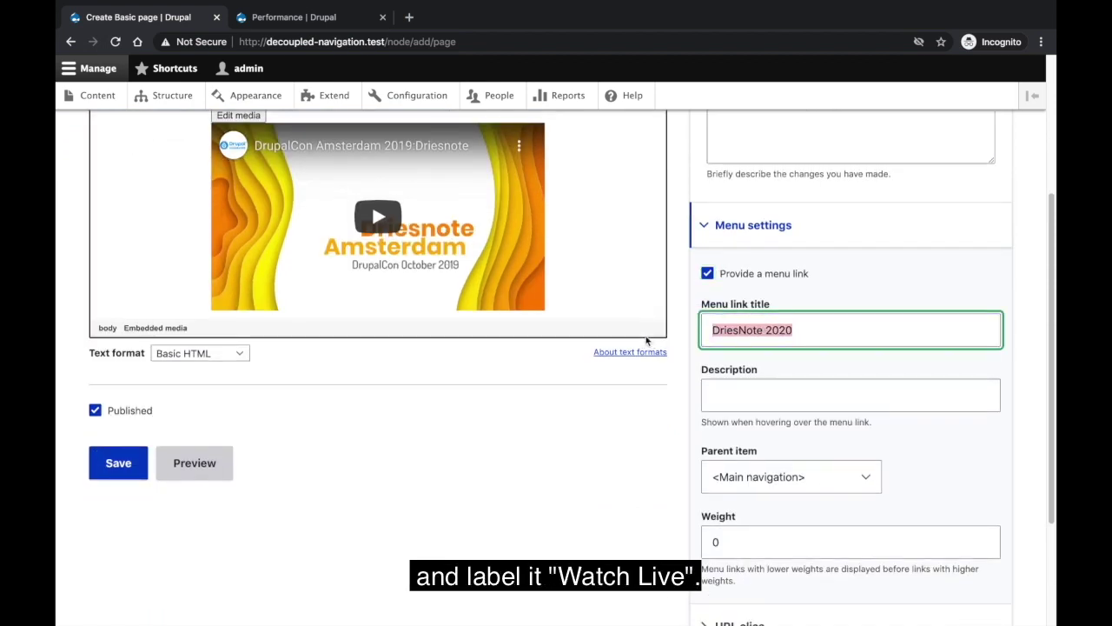
text(Watch Live)
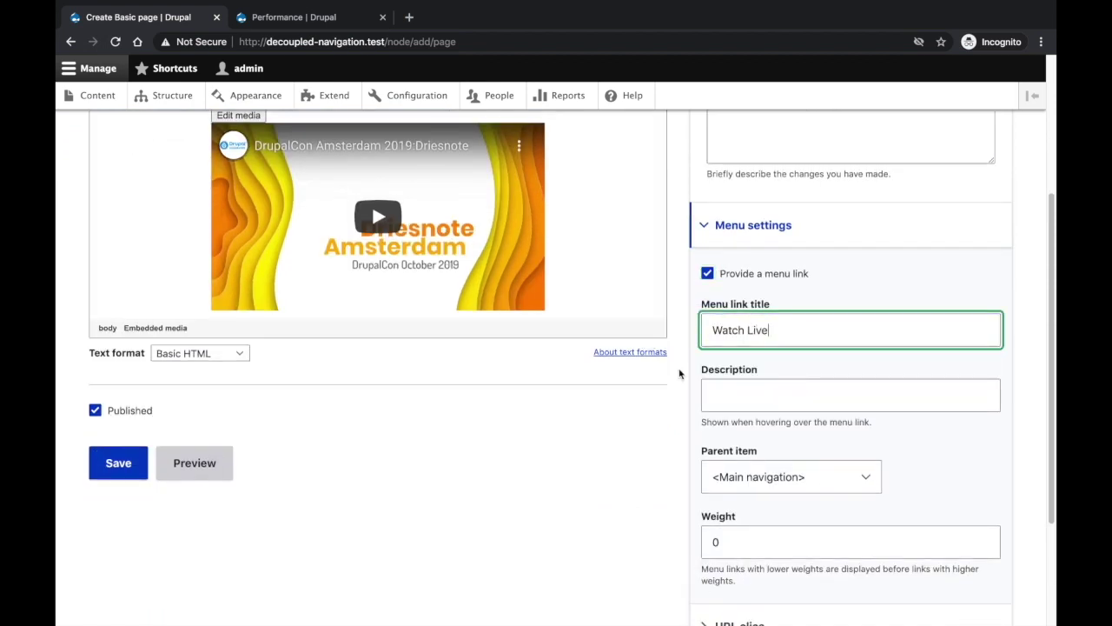
scroll(964, 479, down, 1)
double_click(699, 525)
text(-999)
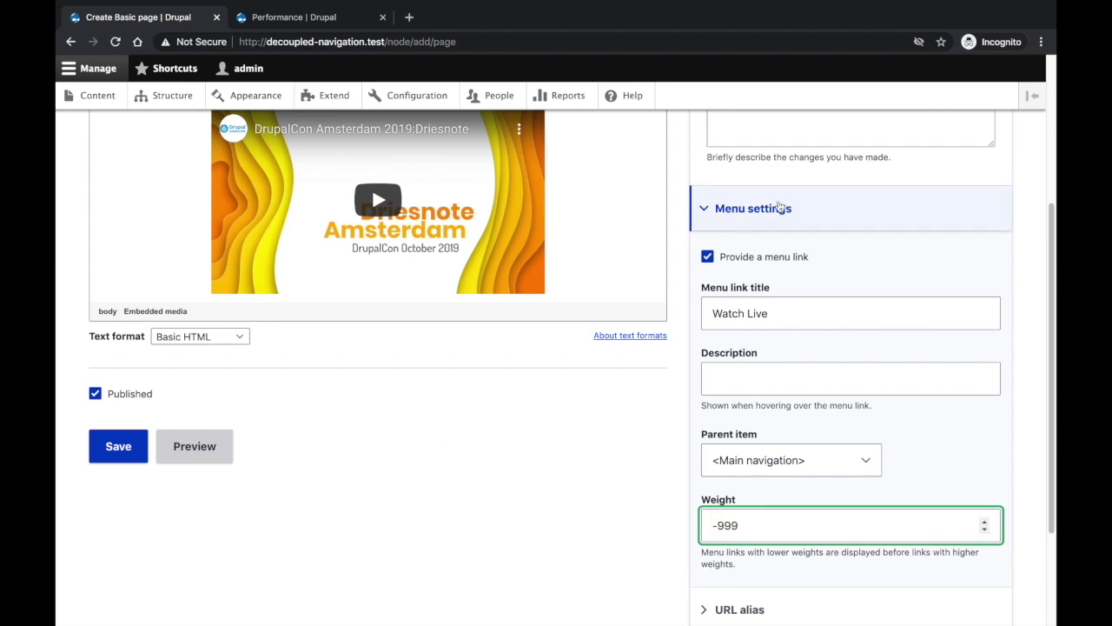
click(777, 209)
Step: Set the URL alias to /driesnote-2020 and save the page
click(762, 354)
click(880, 404)
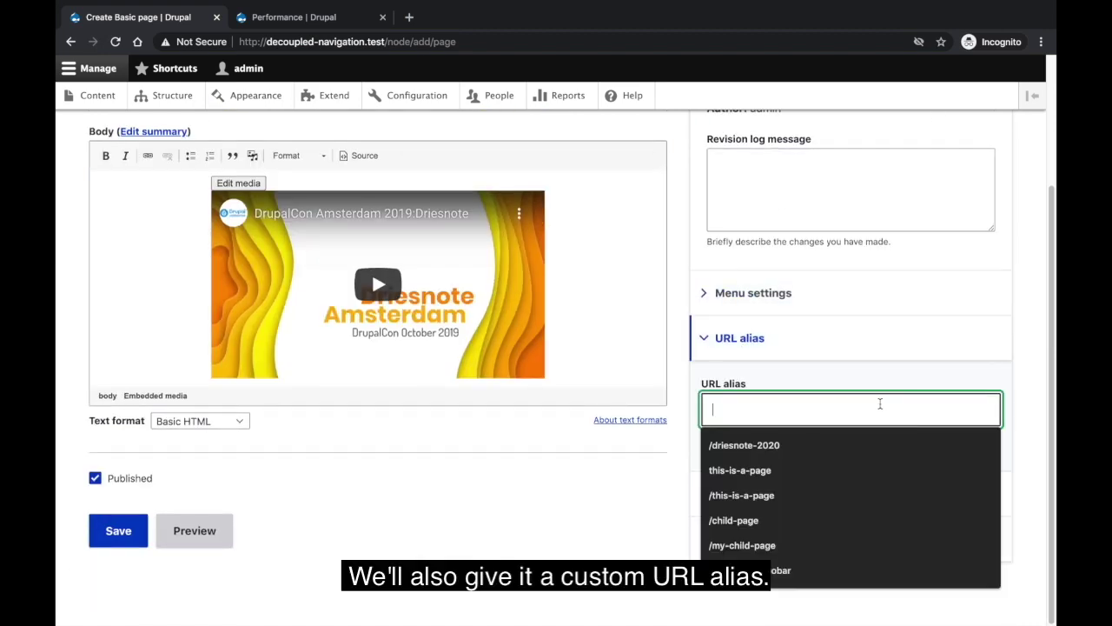
click(743, 445)
click(118, 530)
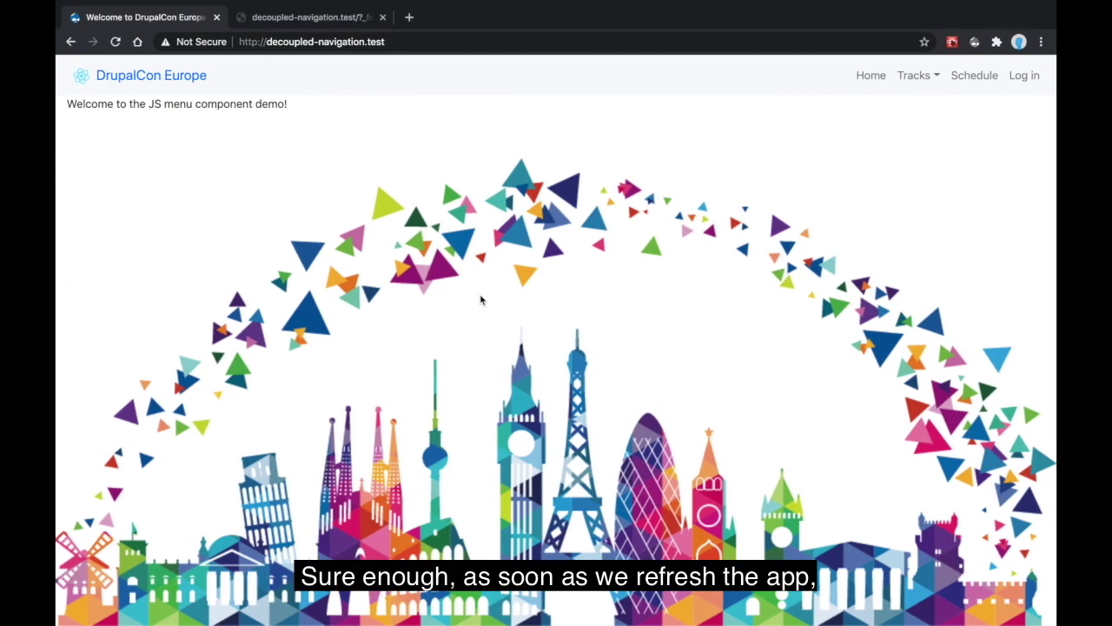
Step: Reload the app, follow the new Watch Live link, and highlight the driesnote-2020 path in the URL
key(ctrl+r)
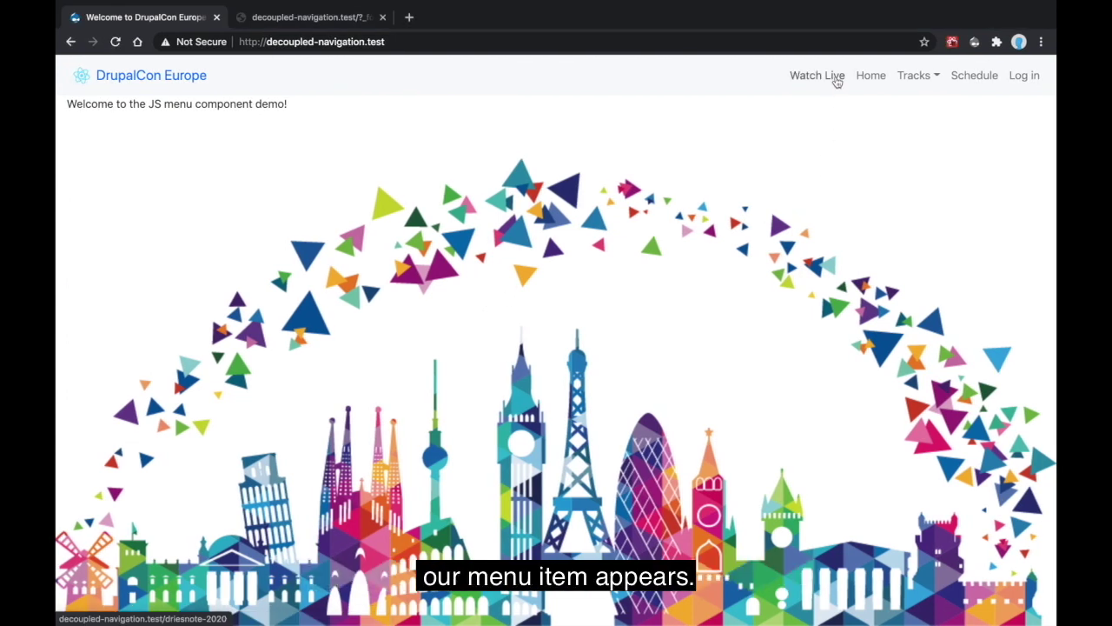
click(837, 81)
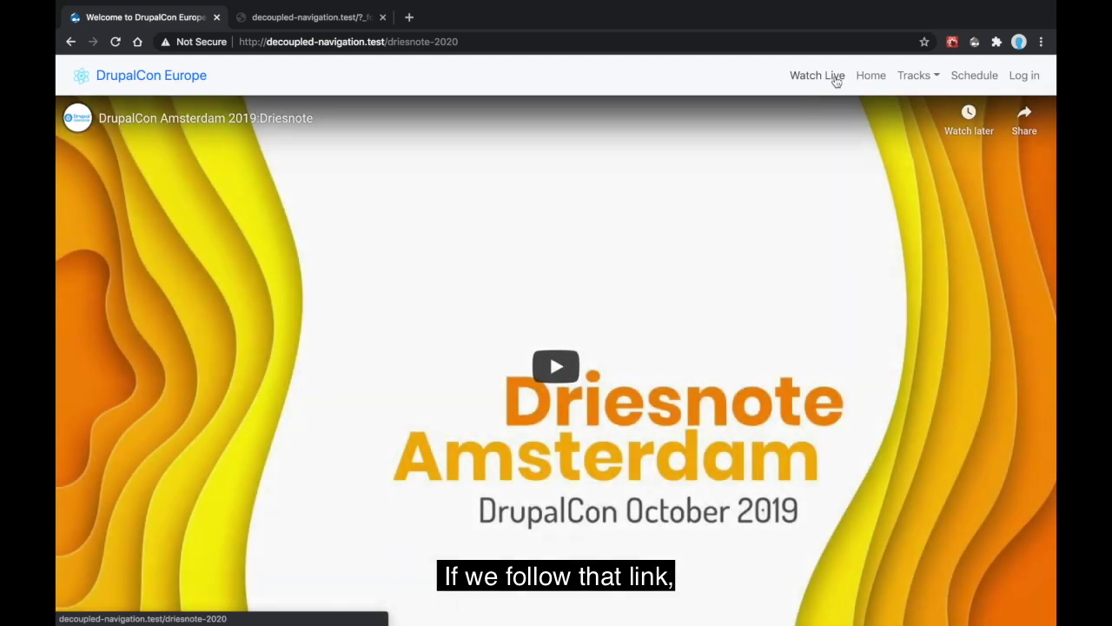
drag(484, 40, 396, 40)
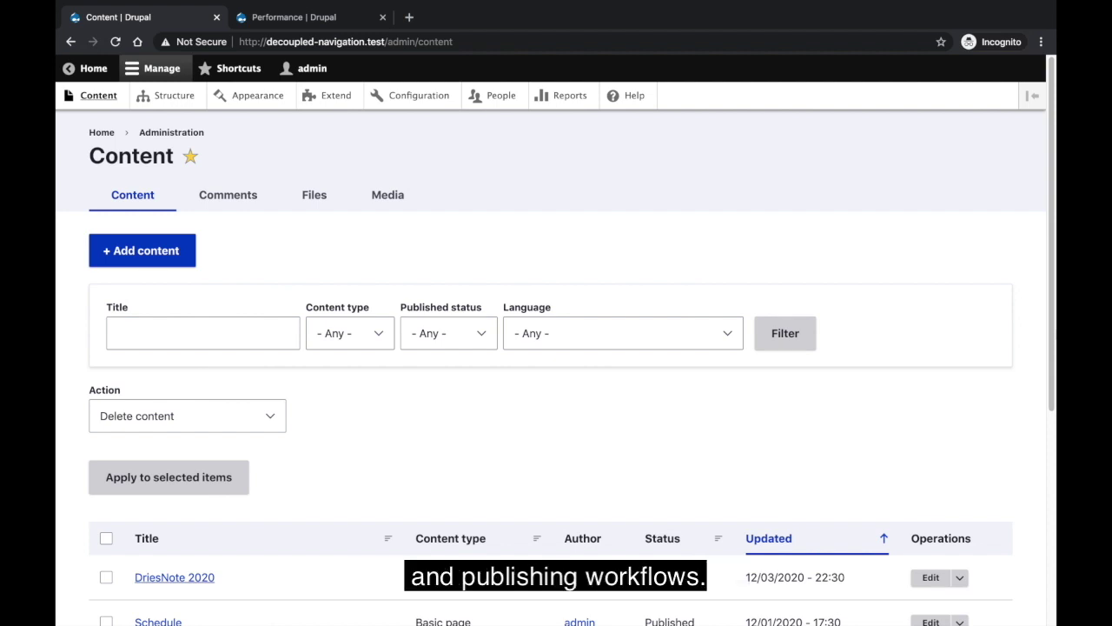
Step: Apply the Unpublish content bulk action to the DriesNote 2020 page
click(106, 577)
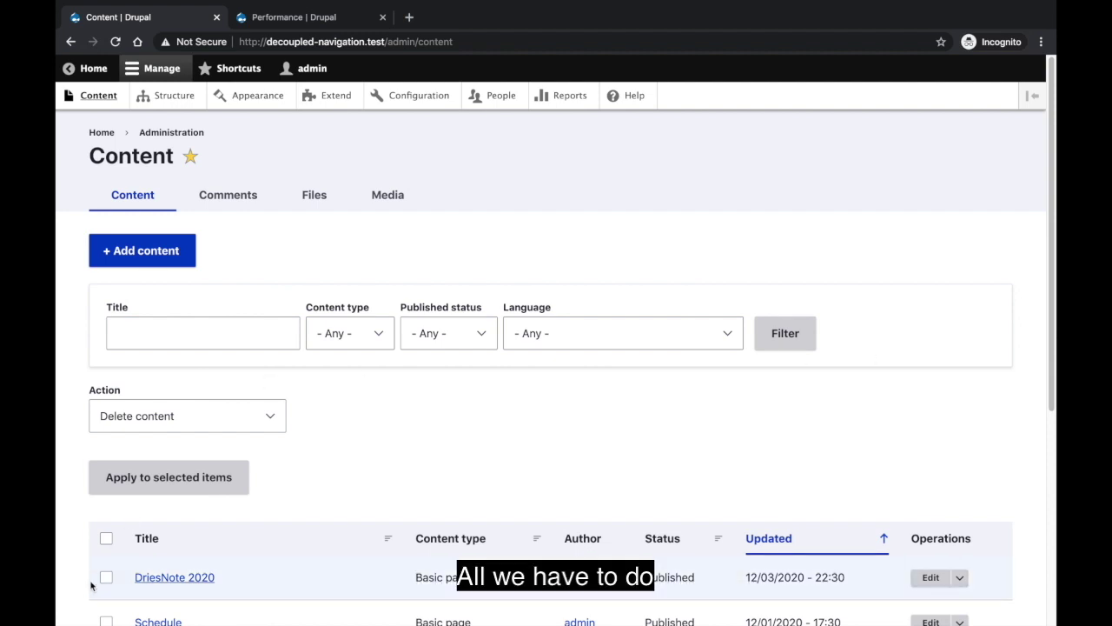
click(179, 415)
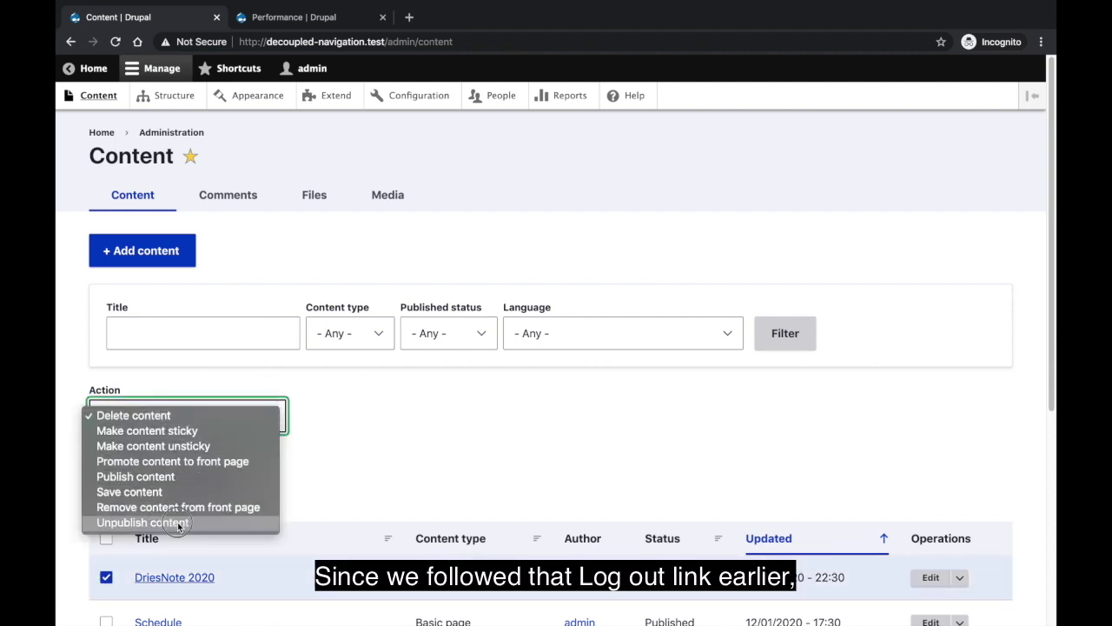
click(178, 524)
click(181, 477)
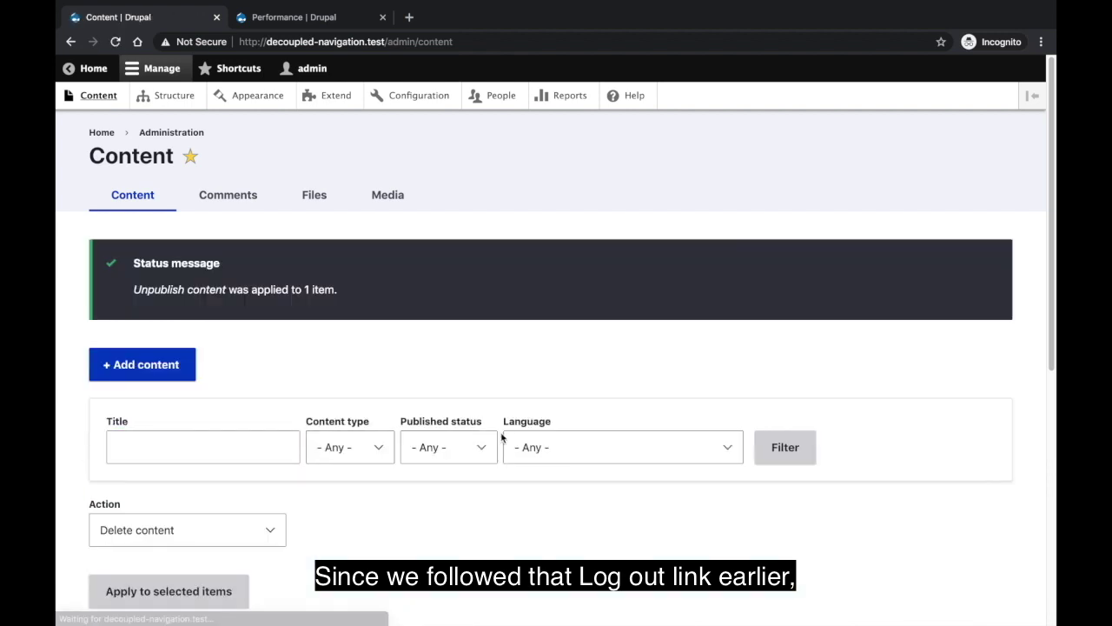
key(ctrl+Left)
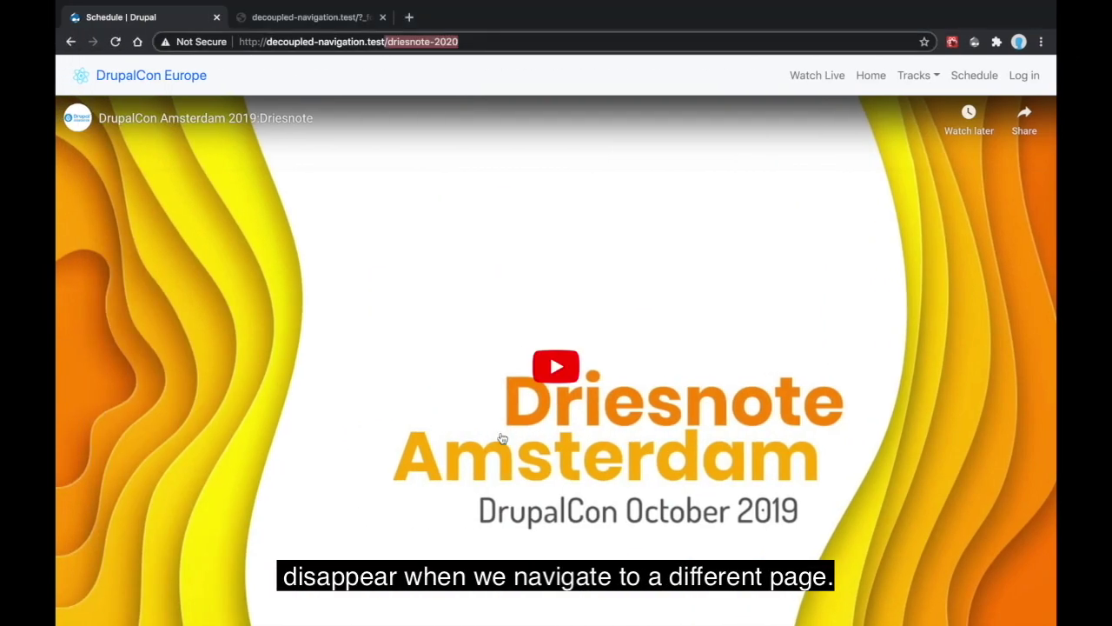
Step: Return the DrupalCon Europe demo app from /driesnote-2020 to its home page via the Home navbar link
click(874, 75)
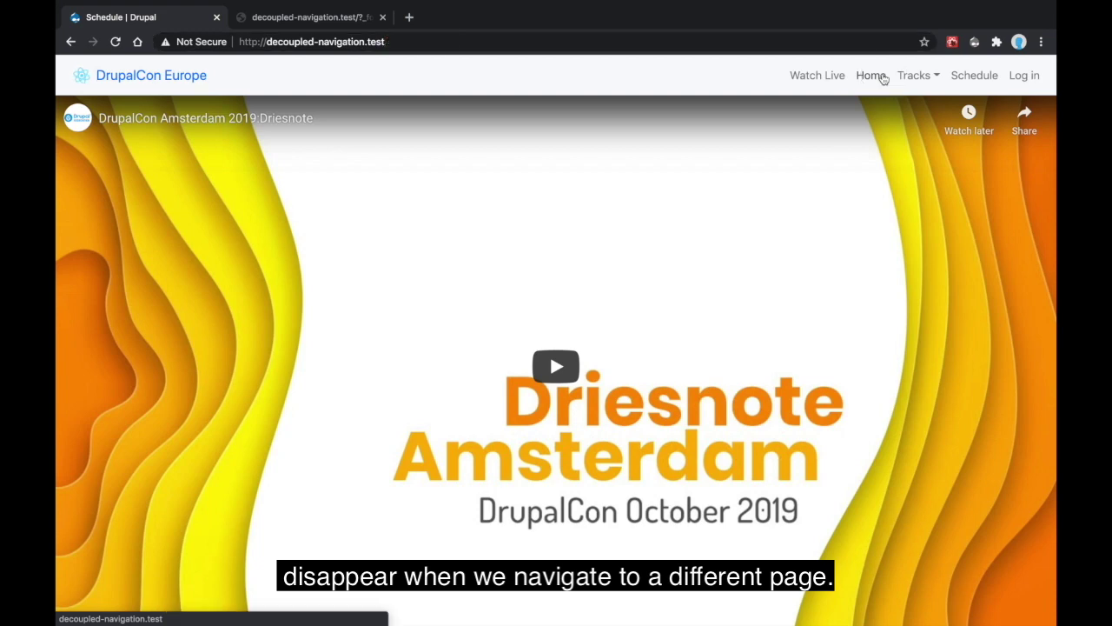